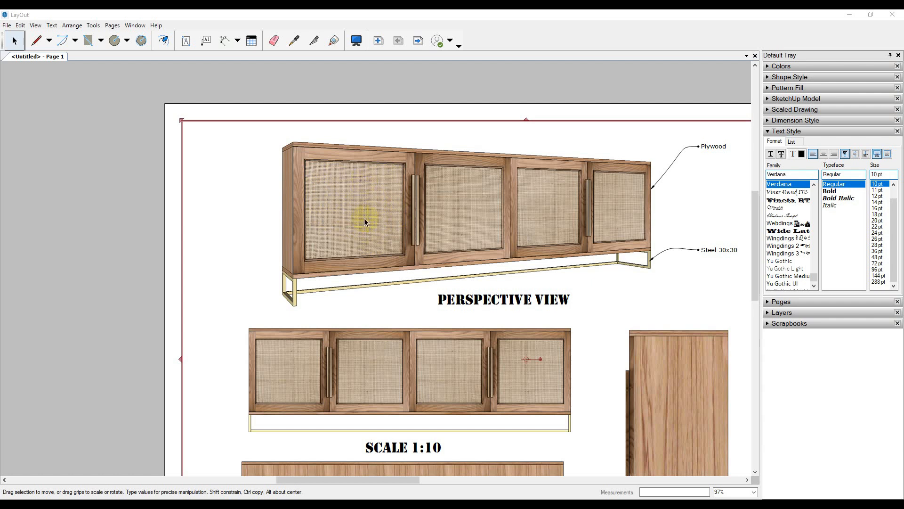
Add a label with a curved leader pointing to the left door frame in the perspective view, reading "Label text".
{"action": "left_click", "coordinate": [206, 41]}
{"action": "left_click_drag", "start_coordinate": [300, 162], "coordinate": [242, 146]}
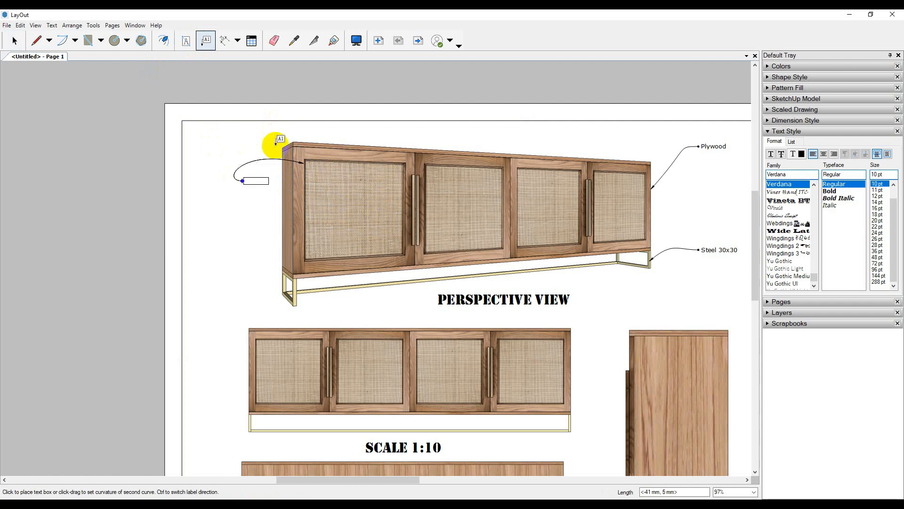
{"action": "left_click", "coordinate": [224, 155]}
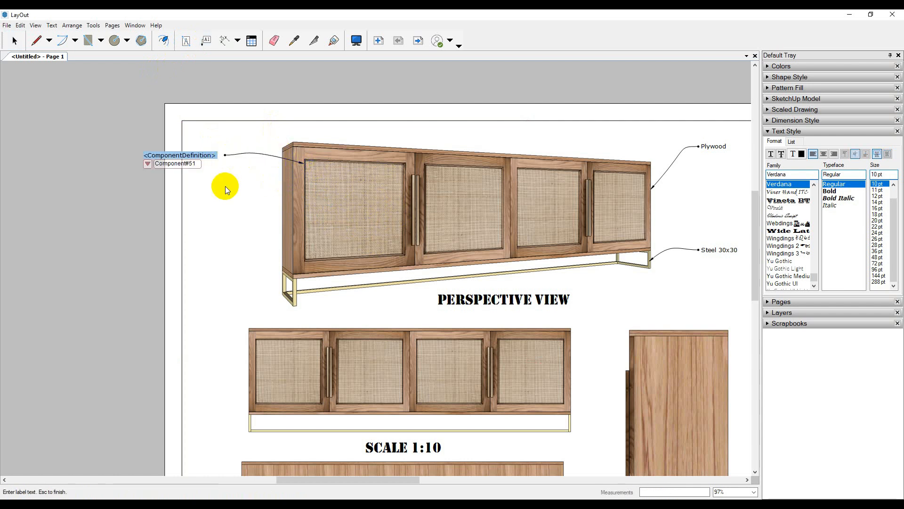
{"action": "key", "text": "Escape"}
{"action": "left_click", "coordinate": [15, 41]}
{"action": "double_click", "coordinate": [191, 155]}
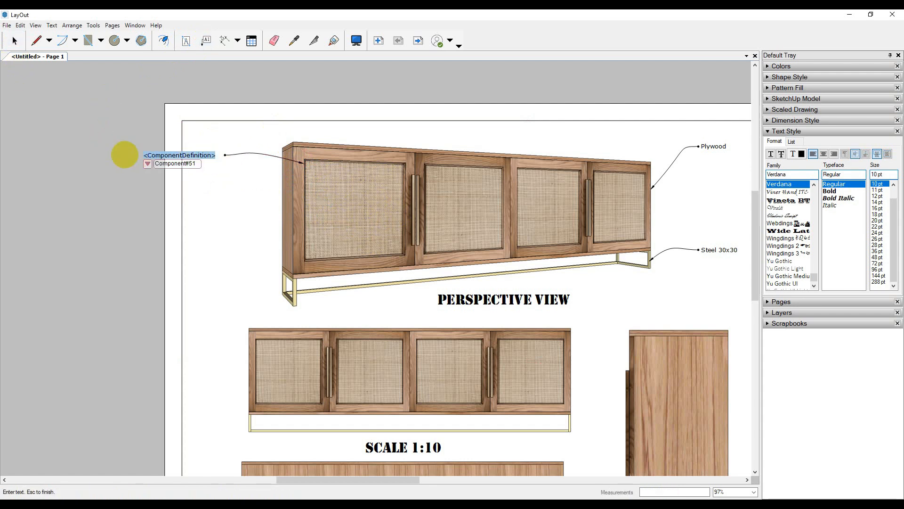
{"action": "left_click", "coordinate": [233, 210]}
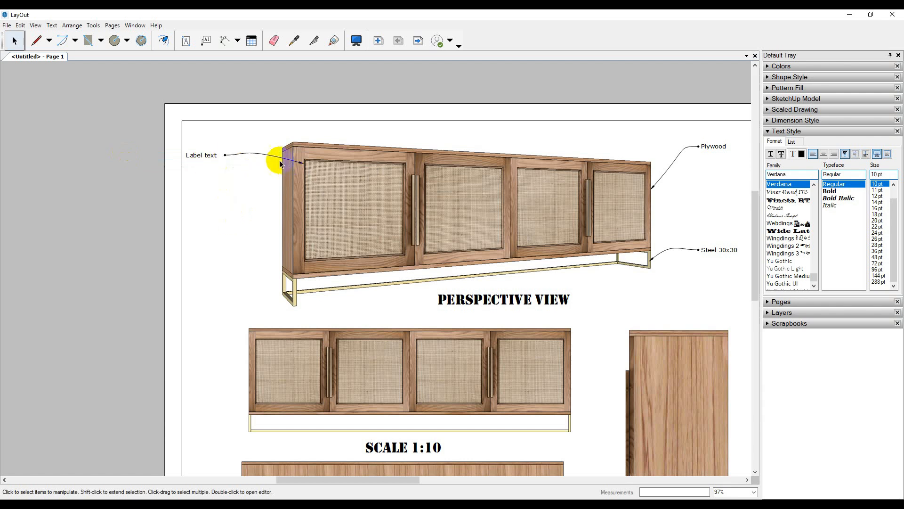
Draw a circle centred on the label text beside the cabinet's upper-left corner.
{"action": "left_click", "coordinate": [114, 40]}
{"action": "left_click", "coordinate": [204, 151]}
{"action": "left_click", "coordinate": [234, 188]}
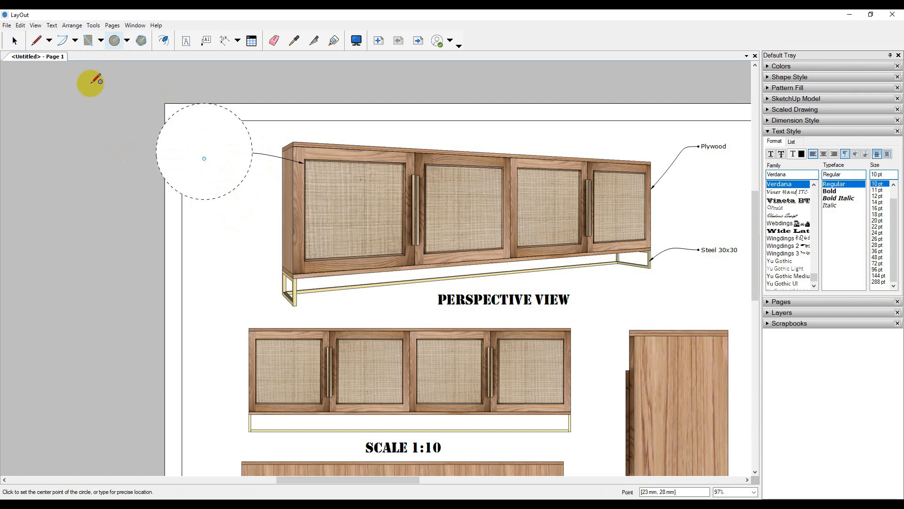
Select the label and move its leader arrowhead onto the cabinet's left side panel.
{"action": "left_click", "coordinate": [14, 41]}
{"action": "left_click", "coordinate": [218, 147]}
{"action": "left_click", "coordinate": [282, 158]}
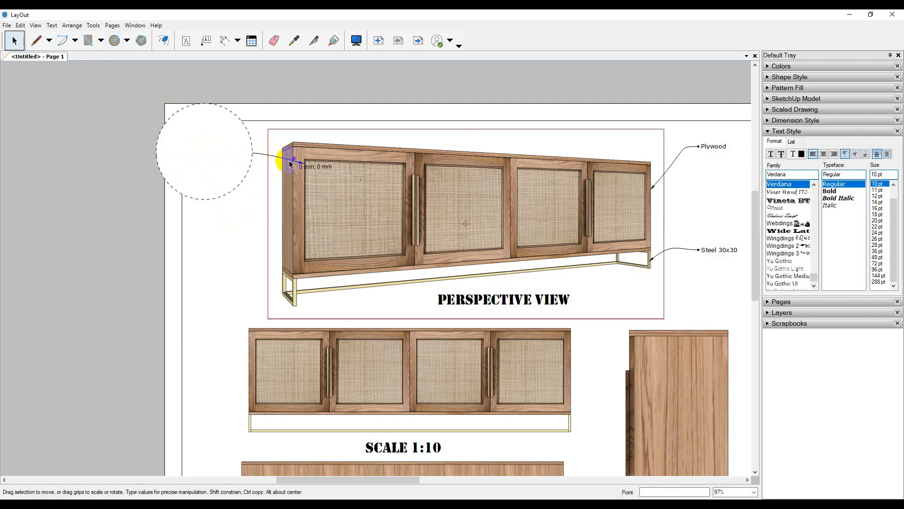
{"action": "left_click", "coordinate": [245, 157]}
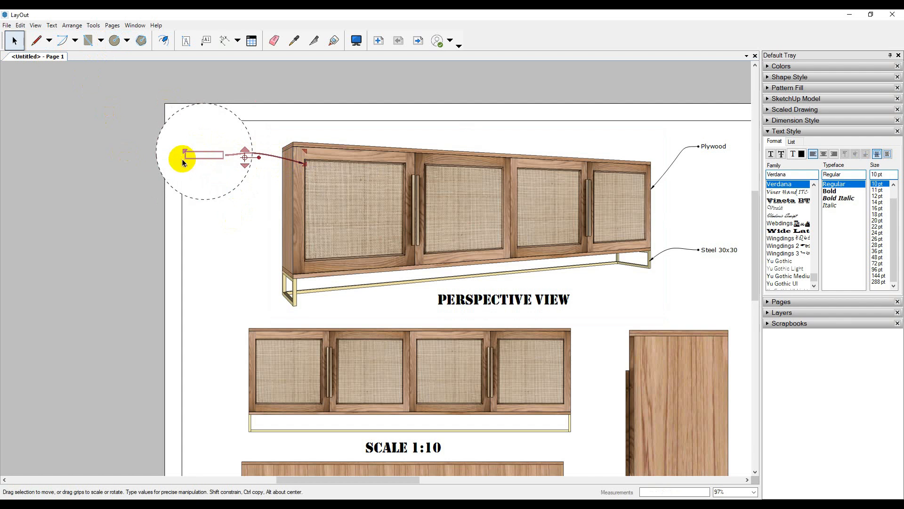
{"action": "left_click_drag", "start_coordinate": [186, 155], "coordinate": [297, 190]}
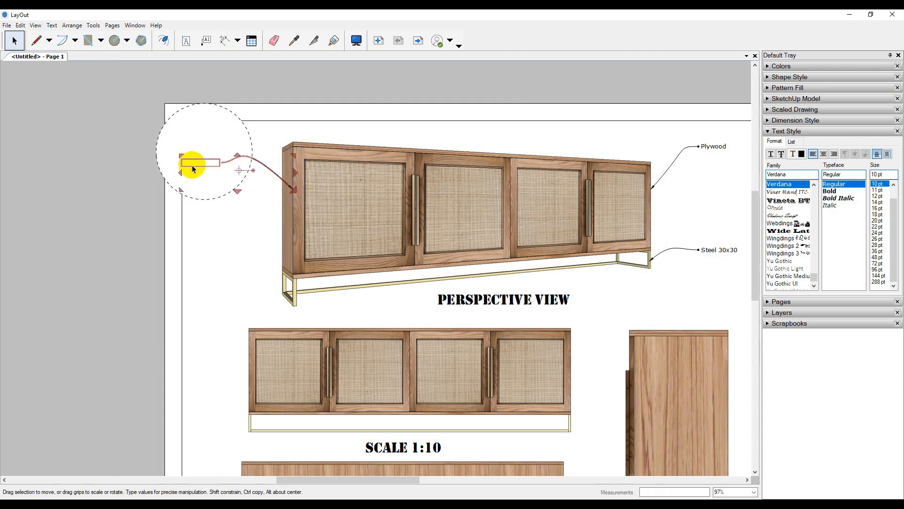
Move the circle lower beside the cabinet's side panel and scale it down slightly.
{"action": "left_click", "coordinate": [236, 242]}
{"action": "left_click_drag", "start_coordinate": [216, 153], "coordinate": [234, 192]}
{"action": "left_click", "coordinate": [240, 255]}
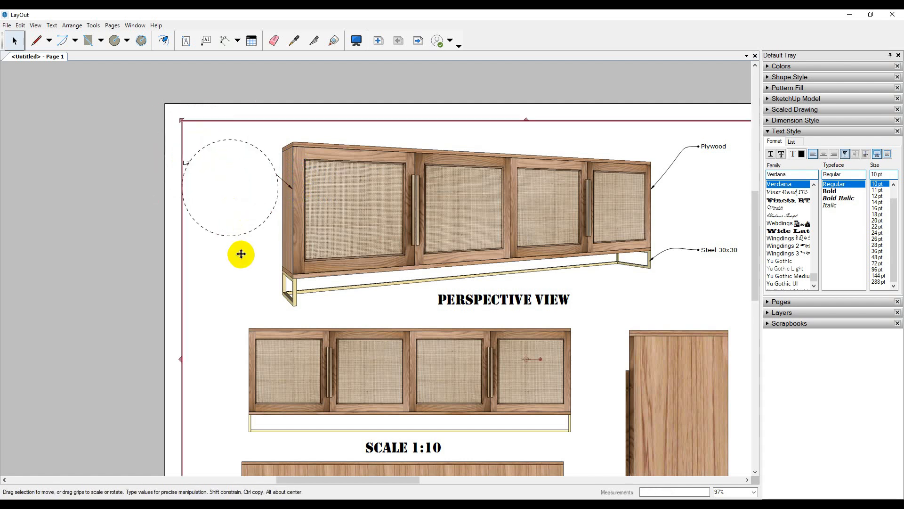
{"action": "left_click", "coordinate": [214, 202]}
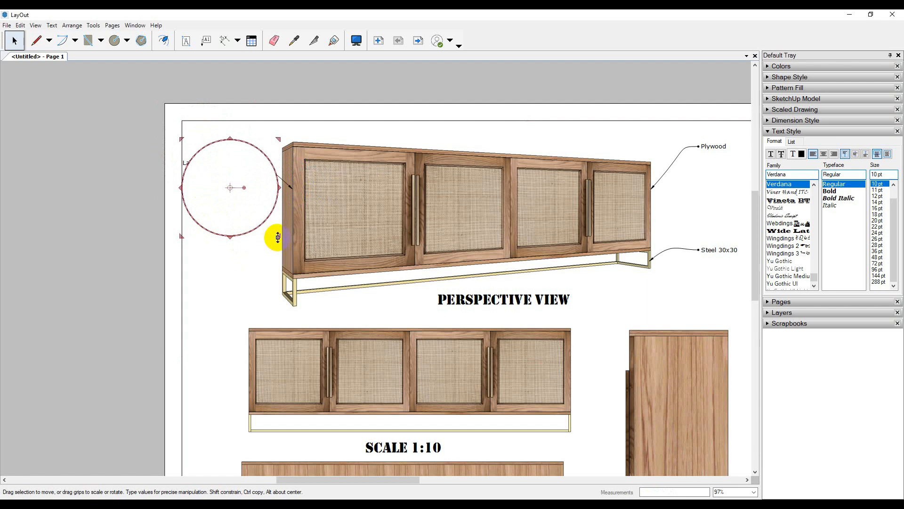
{"action": "left_click_drag", "start_coordinate": [278, 235], "coordinate": [265, 222]}
{"action": "left_click", "coordinate": [231, 179]}
{"action": "key", "text": "Escape"}
Shorten the label toward the cabinet so its text hides behind the circle and the leader starts at the circle's edge.
{"action": "left_click", "coordinate": [288, 183]}
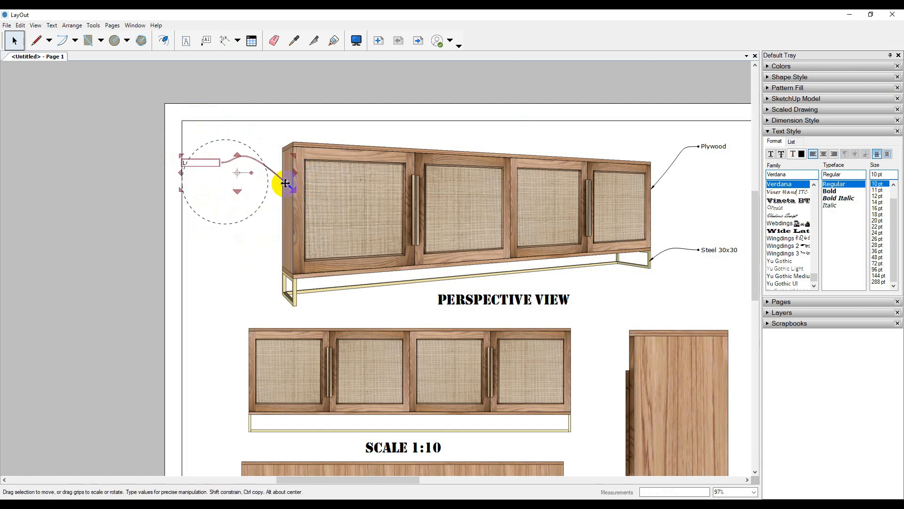
{"action": "left_click_drag", "start_coordinate": [182, 173], "coordinate": [248, 181]}
{"action": "left_click", "coordinate": [243, 251]}
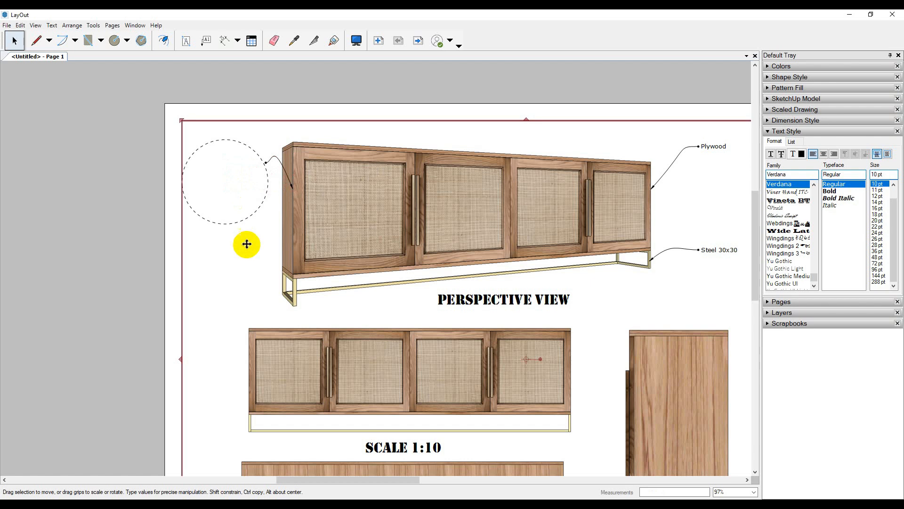
Shrink the circle a little more and nudge it so its edge meets the start of the leader.
{"action": "left_click", "coordinate": [234, 202]}
{"action": "left_click_drag", "start_coordinate": [180, 180], "coordinate": [191, 182]}
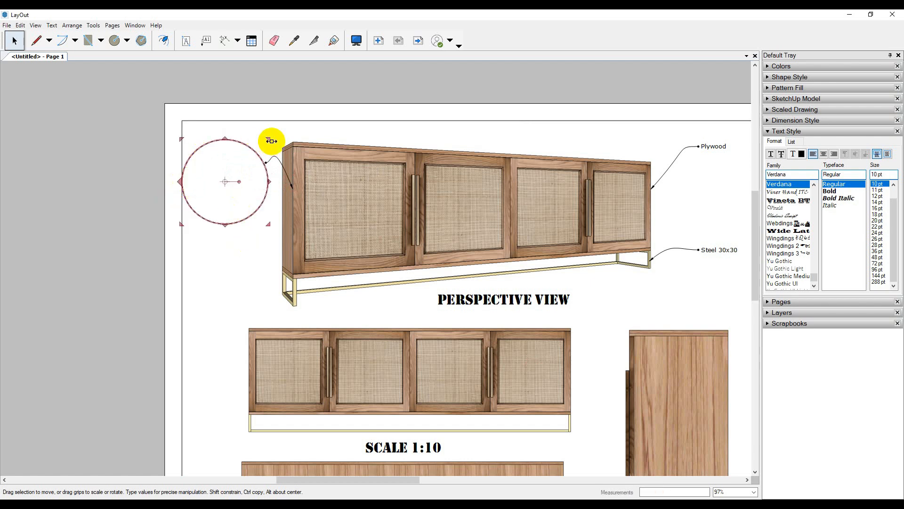
{"action": "left_click_drag", "start_coordinate": [270, 138], "coordinate": [262, 145]}
{"action": "left_click_drag", "start_coordinate": [222, 188], "coordinate": [228, 188]}
{"action": "left_click", "coordinate": [202, 245]}
{"action": "left_click", "coordinate": [104, 221]}
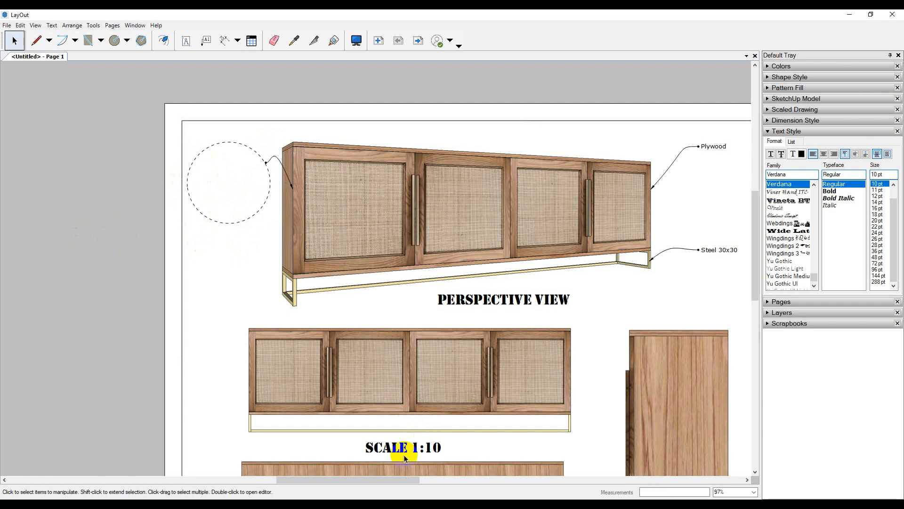
Switch to SketchUp and export the cabinet's left view to the Desktop as a JPEG image named Cabinet+Gascon.jpgcc.
{"action": "left_click", "coordinate": [360, 504]}
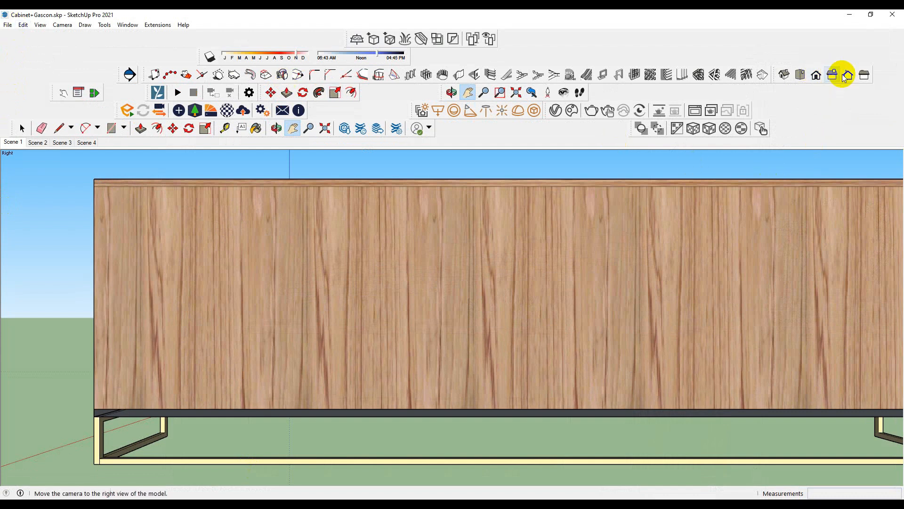
{"action": "left_click", "coordinate": [864, 75]}
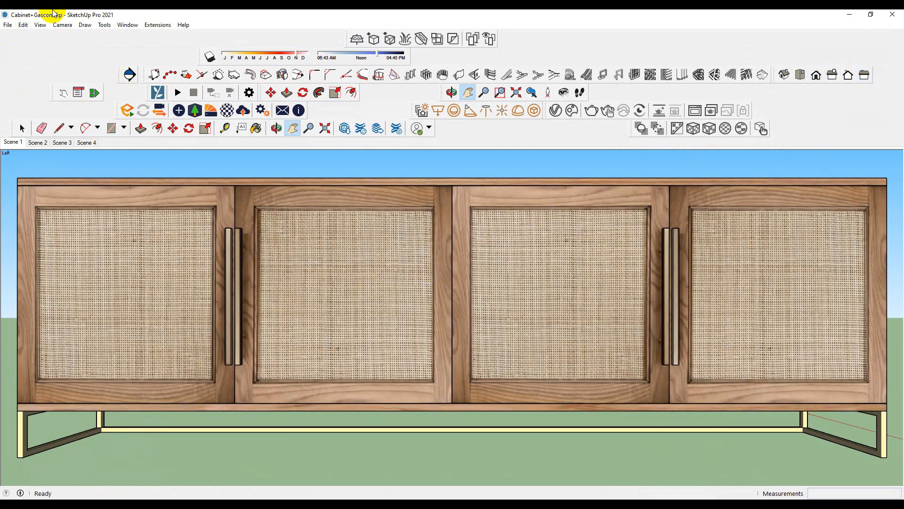
{"action": "left_click", "coordinate": [7, 25]}
{"action": "mouse_move", "coordinate": [49, 194]}
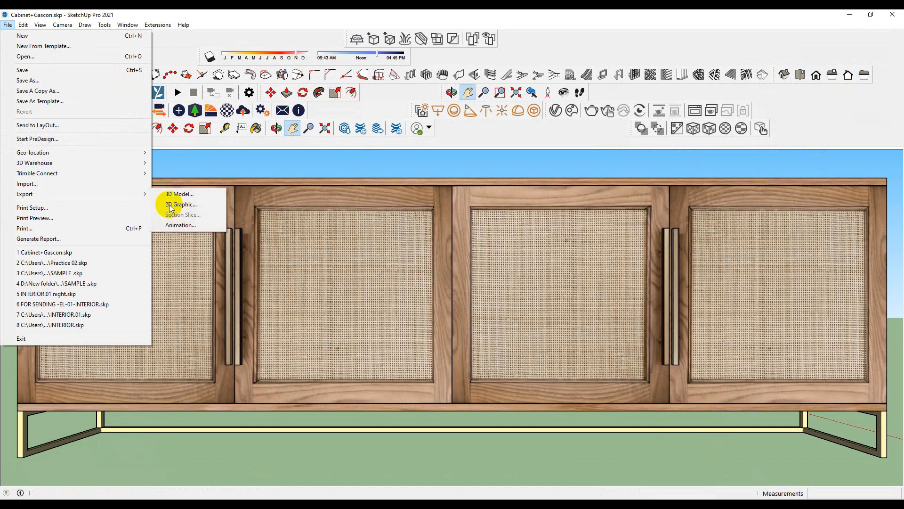
{"action": "left_click", "coordinate": [179, 204]}
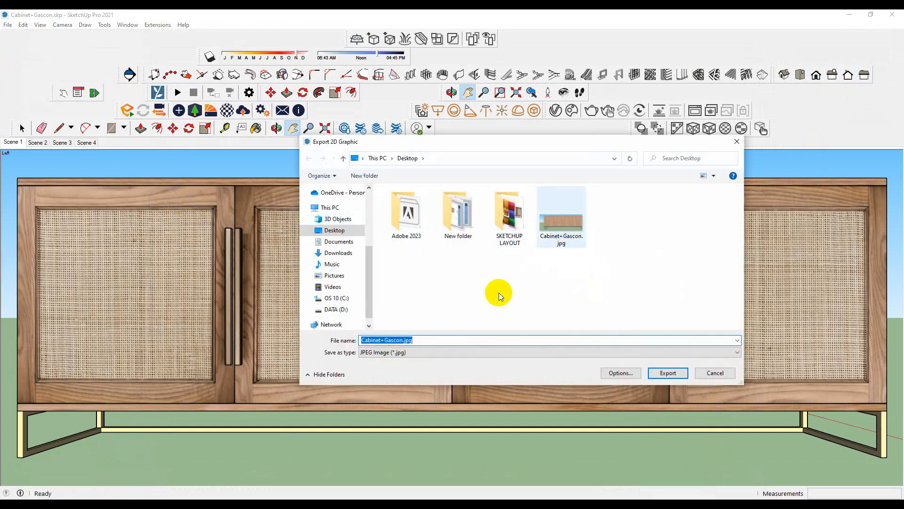
{"action": "left_click", "coordinate": [443, 339]}
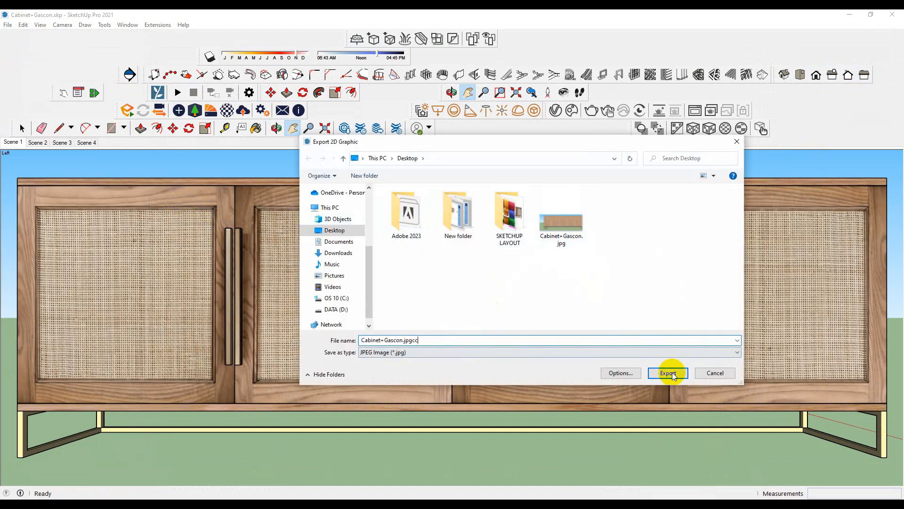
{"action": "left_click", "coordinate": [671, 373]}
Return to LayOut and insert the image Cabinet+Gascon.jpg from the Desktop.
{"action": "left_click", "coordinate": [351, 498]}
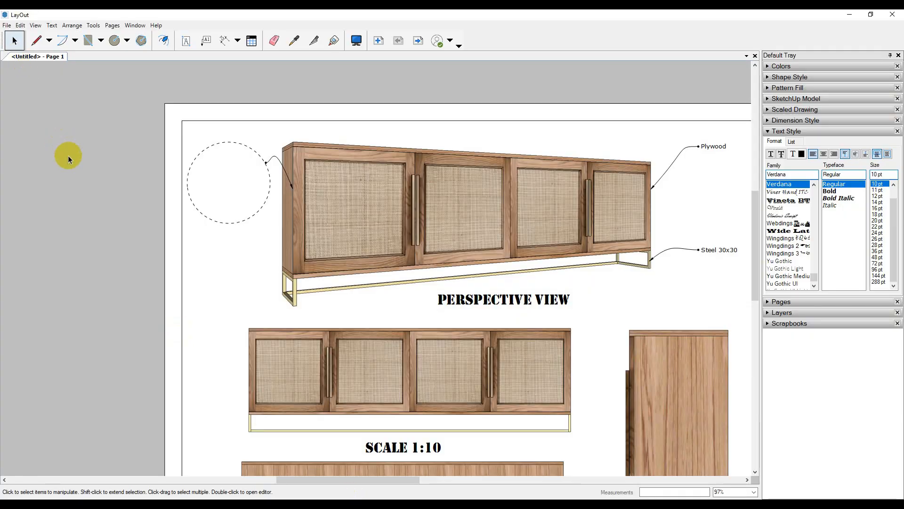
{"action": "scroll", "coordinate": [73, 152], "scroll_direction": "down", "scroll_amount": 3}
{"action": "scroll", "coordinate": [12, 168], "scroll_direction": "up", "scroll_amount": 1}
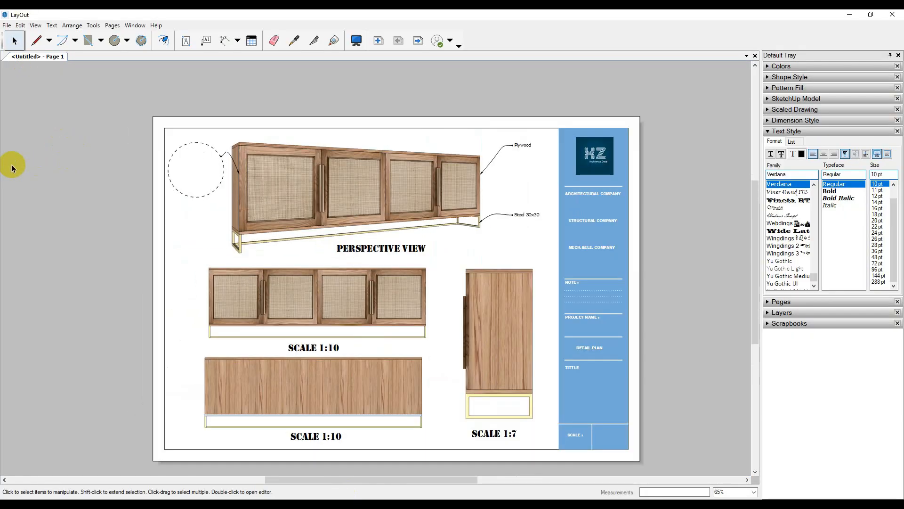
{"action": "scroll", "coordinate": [12, 168], "scroll_direction": "up", "scroll_amount": 1}
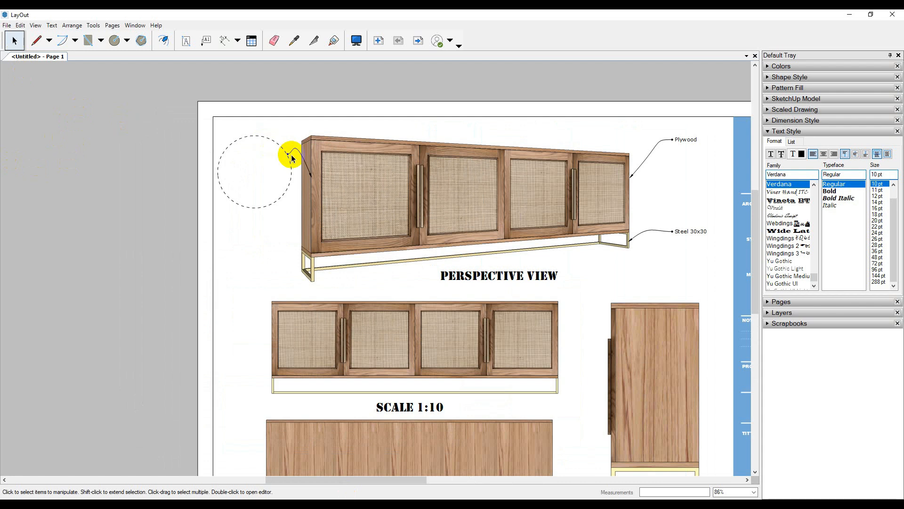
{"action": "scroll", "coordinate": [291, 158], "scroll_direction": "up", "scroll_amount": 1}
{"action": "left_click", "coordinate": [7, 25]}
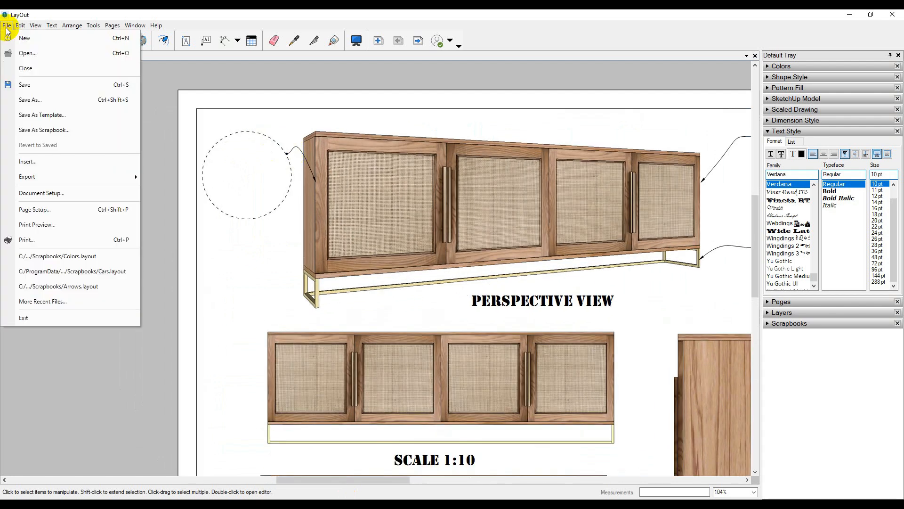
{"action": "left_click", "coordinate": [50, 159]}
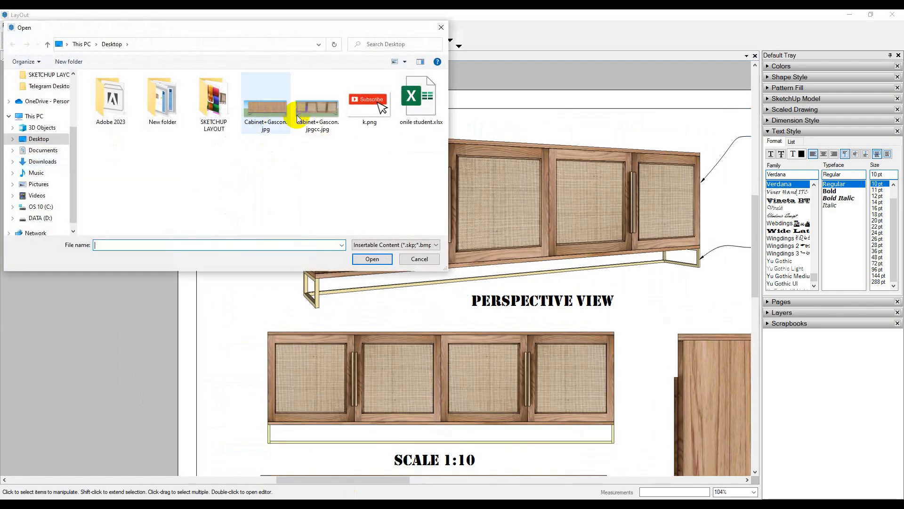
{"action": "left_click", "coordinate": [266, 107]}
{"action": "left_click", "coordinate": [372, 258]}
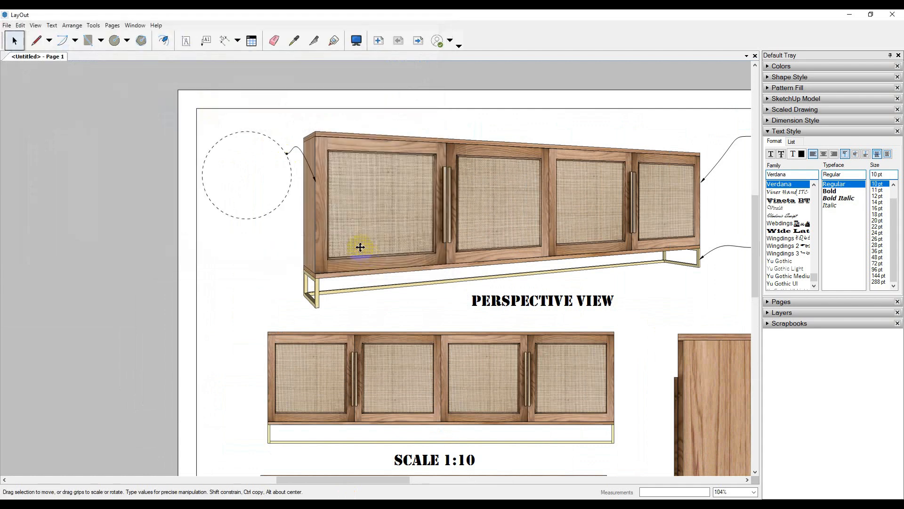
Narrow the inserted image from both sides, reduce its height slightly, and place it over the circle beside the cabinet.
{"action": "left_click_drag", "start_coordinate": [299, 261], "coordinate": [266, 243]}
{"action": "left_click", "coordinate": [211, 147]}
{"action": "left_click", "coordinate": [329, 284]}
{"action": "left_click", "coordinate": [165, 264]}
{"action": "left_click_drag", "start_coordinate": [160, 262], "coordinate": [305, 263]}
{"action": "left_click_drag", "start_coordinate": [544, 262], "coordinate": [401, 262]}
{"action": "left_click_drag", "start_coordinate": [353, 193], "coordinate": [354, 213]}
{"action": "left_click_drag", "start_coordinate": [351, 277], "coordinate": [245, 178]}
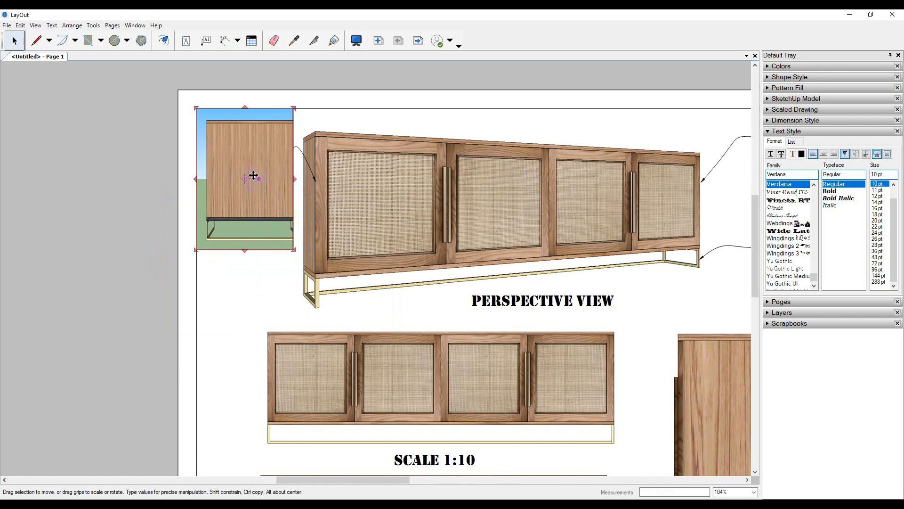
Move the image down to uncover the circle and bring the circle to the front.
{"action": "left_click_drag", "start_coordinate": [253, 182], "coordinate": [238, 248]}
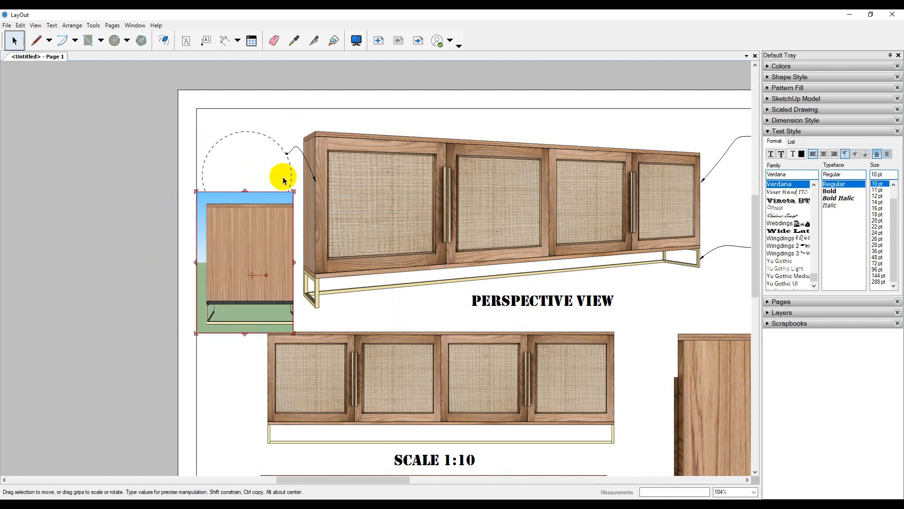
{"action": "left_click", "coordinate": [292, 176]}
{"action": "right_click", "coordinate": [269, 160]}
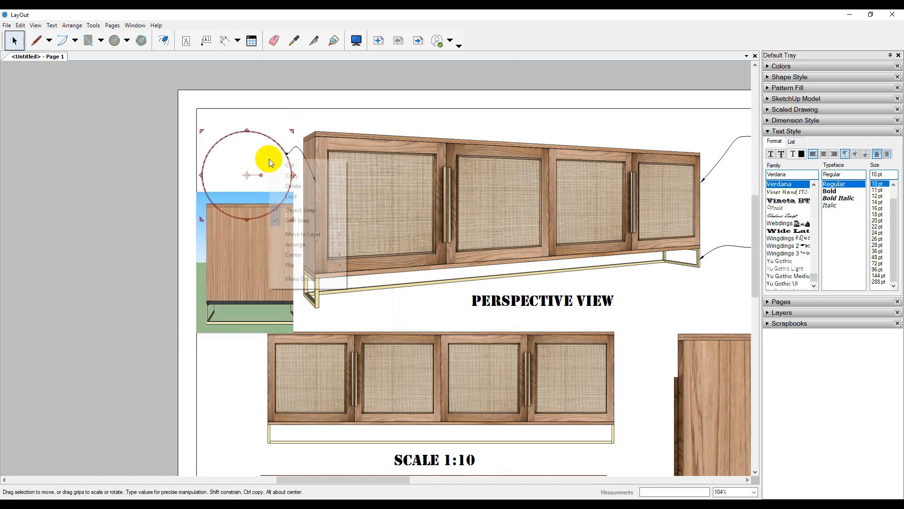
{"action": "mouse_move", "coordinate": [329, 244]}
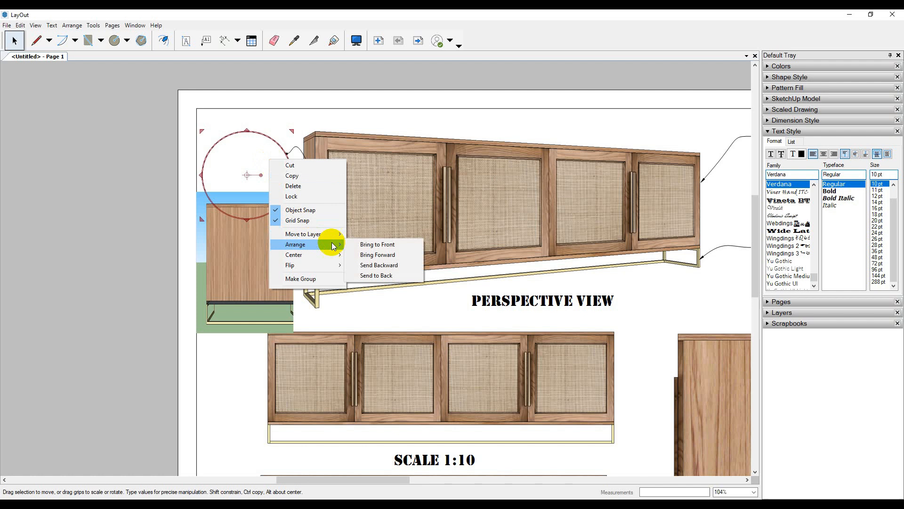
{"action": "left_click", "coordinate": [398, 244]}
Move the image back up behind the circle so its wood surface surrounds the circle.
{"action": "left_click", "coordinate": [246, 304]}
{"action": "left_click", "coordinate": [258, 253]}
{"action": "left_click_drag", "start_coordinate": [260, 302], "coordinate": [265, 245]}
{"action": "left_click_drag", "start_coordinate": [252, 196], "coordinate": [255, 184]}
Try to crop the image to the circle with a clipping mask, and undo the mask.
{"action": "left_click", "coordinate": [283, 250]}
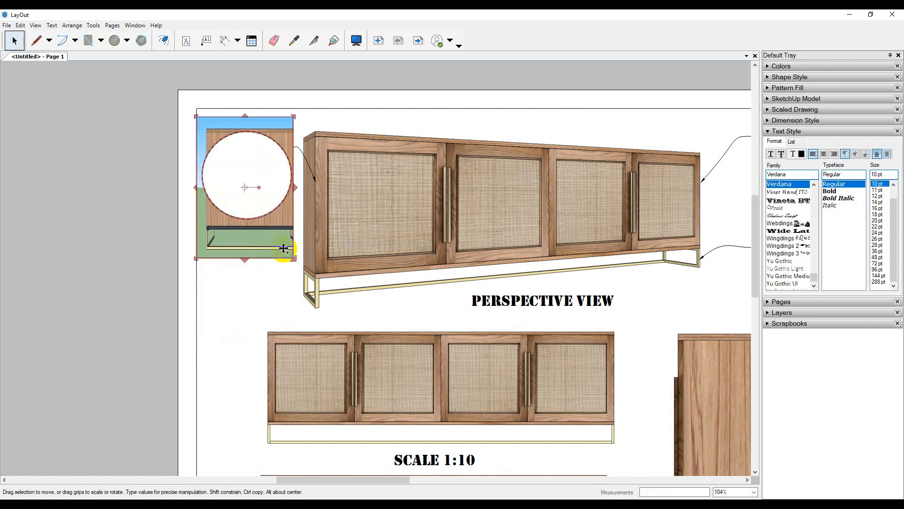
{"action": "right_click", "coordinate": [284, 253]}
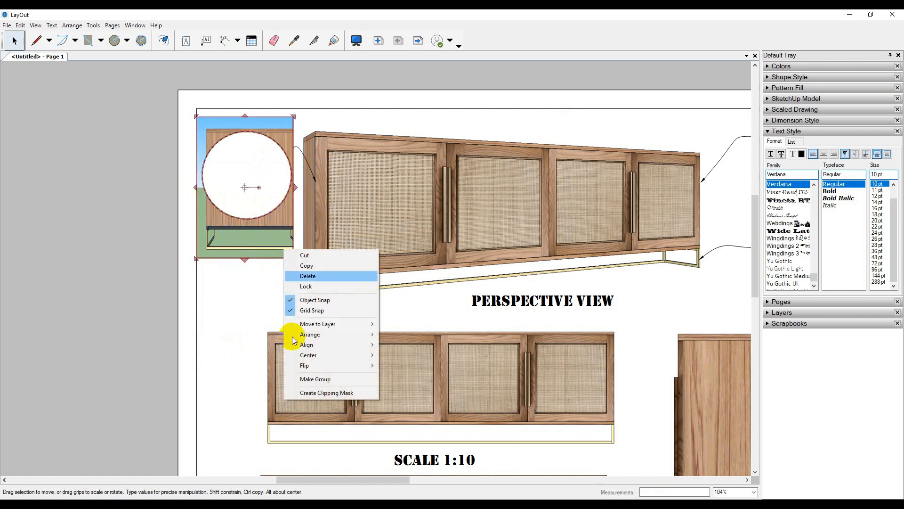
{"action": "left_click", "coordinate": [325, 395]}
{"action": "left_click", "coordinate": [263, 258]}
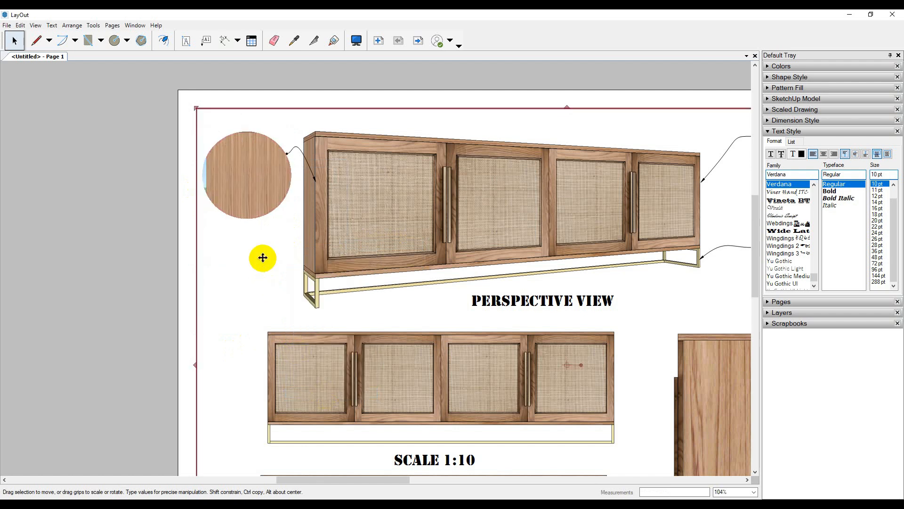
{"action": "key", "text": "ctrl+z"}
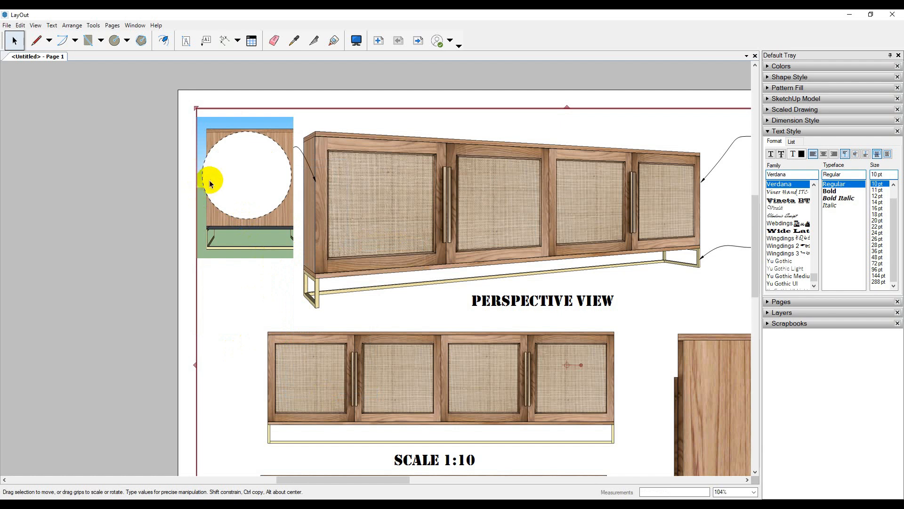
Stretch the image's left side outward to the page edge so its wood surface extends past the circle.
{"action": "left_click", "coordinate": [268, 241]}
{"action": "left_click_drag", "start_coordinate": [196, 188], "coordinate": [178, 186]}
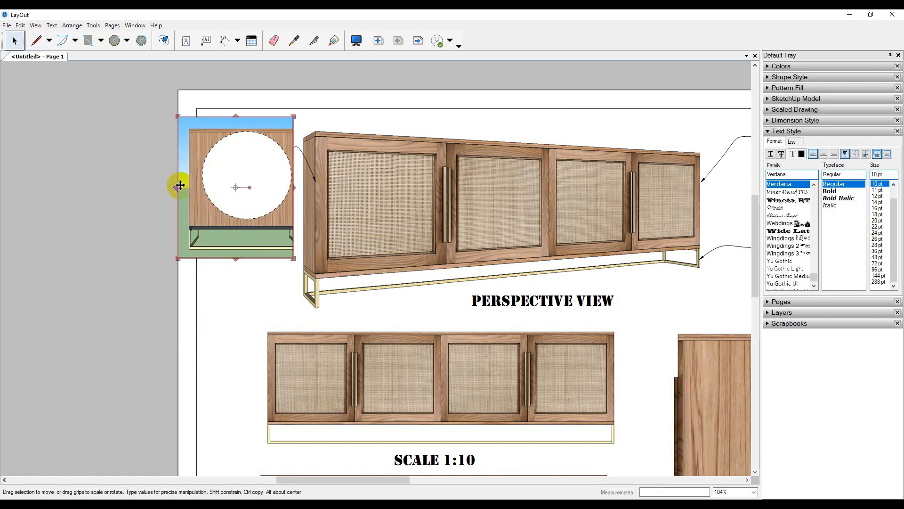
{"action": "left_click", "coordinate": [232, 283]}
{"action": "left_click", "coordinate": [263, 211]}
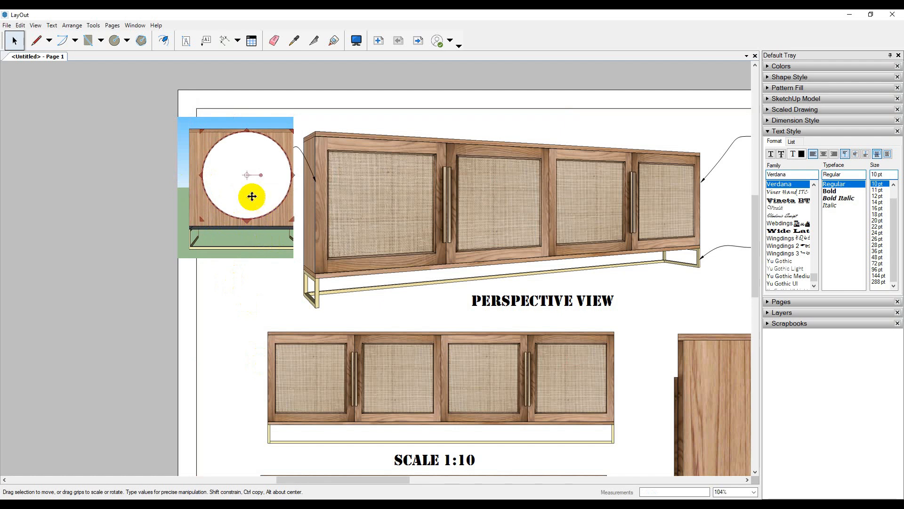
{"action": "left_click", "coordinate": [247, 280]}
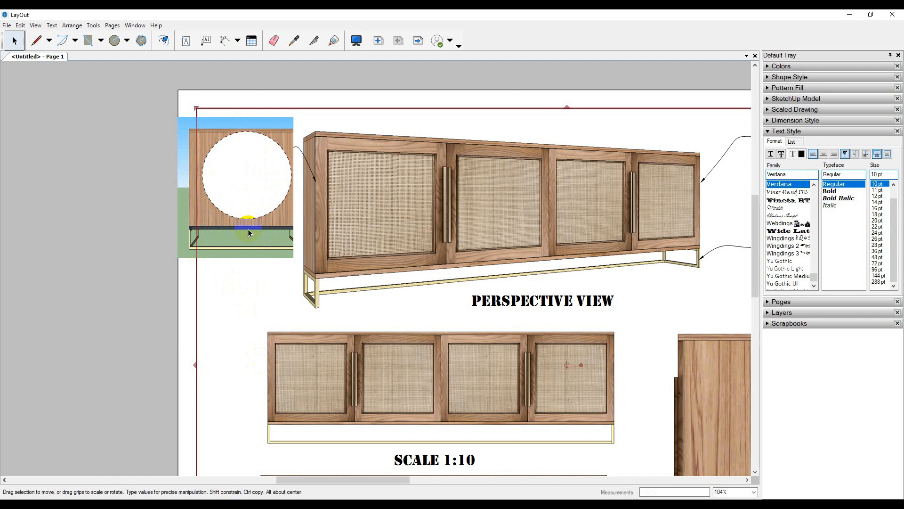
{"action": "left_click", "coordinate": [275, 183]}
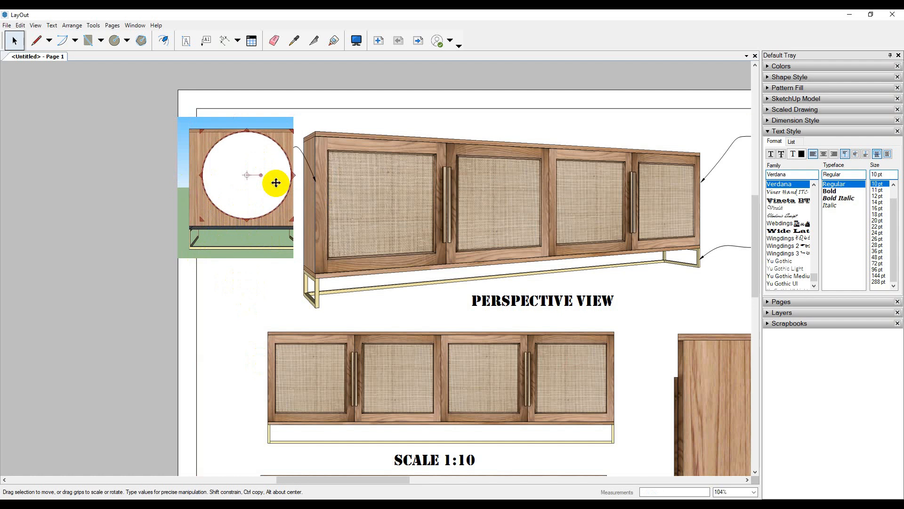
{"action": "right_click", "coordinate": [276, 182]}
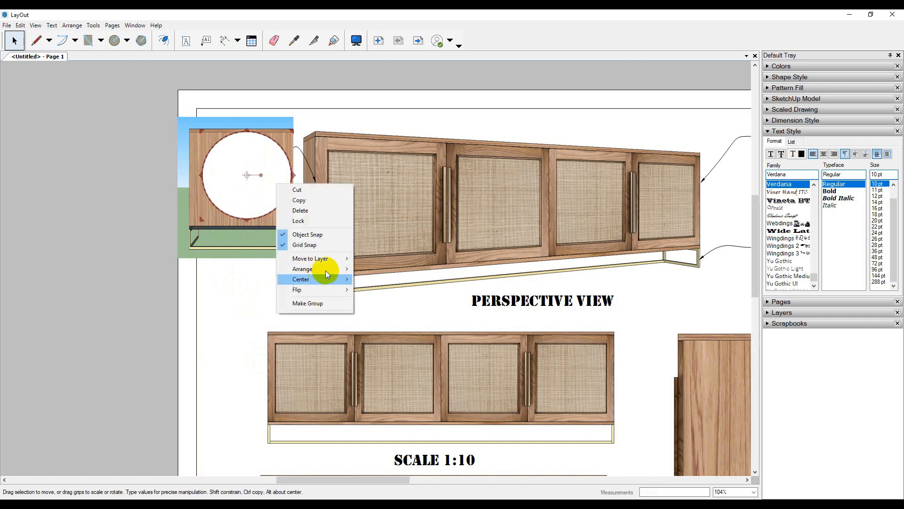
{"action": "mouse_move", "coordinate": [330, 269]}
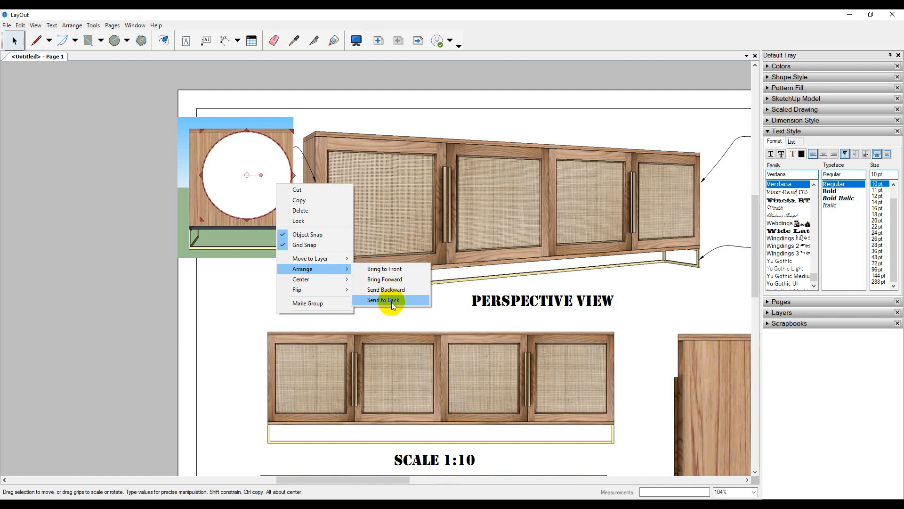
{"action": "left_click", "coordinate": [203, 273]}
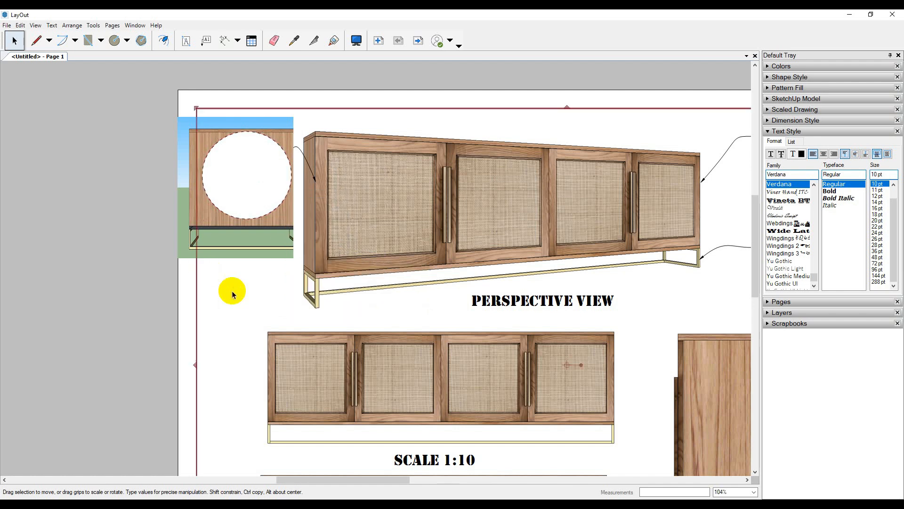
Crop the wood image to the circle by selecting both and creating a clipping mask.
{"action": "left_click", "coordinate": [258, 211]}
{"action": "left_click", "coordinate": [259, 213], "text": "shift"}
{"action": "right_click", "coordinate": [260, 213]}
{"action": "left_click", "coordinate": [306, 354]}
{"action": "left_click", "coordinate": [247, 285]}
{"action": "left_click", "coordinate": [238, 168]}
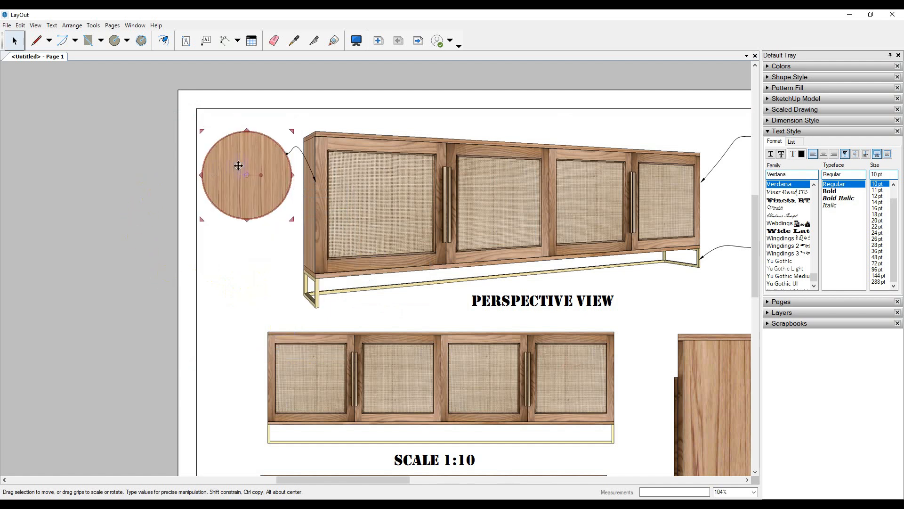
{"action": "left_click", "coordinate": [154, 188]}
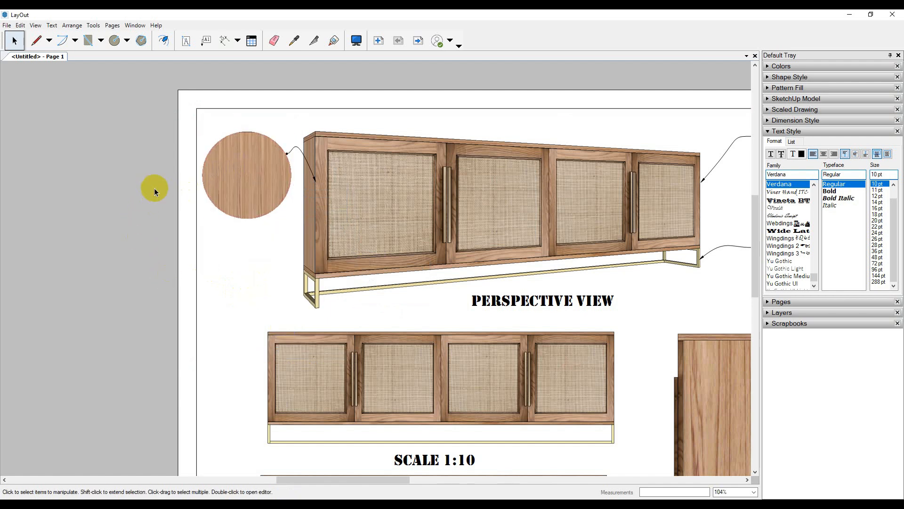
Set the stroke width of the clipped circular wood image to 2 pt.
{"action": "scroll", "coordinate": [236, 174], "scroll_direction": "up", "scroll_amount": 2}
{"action": "left_click", "coordinate": [235, 175]}
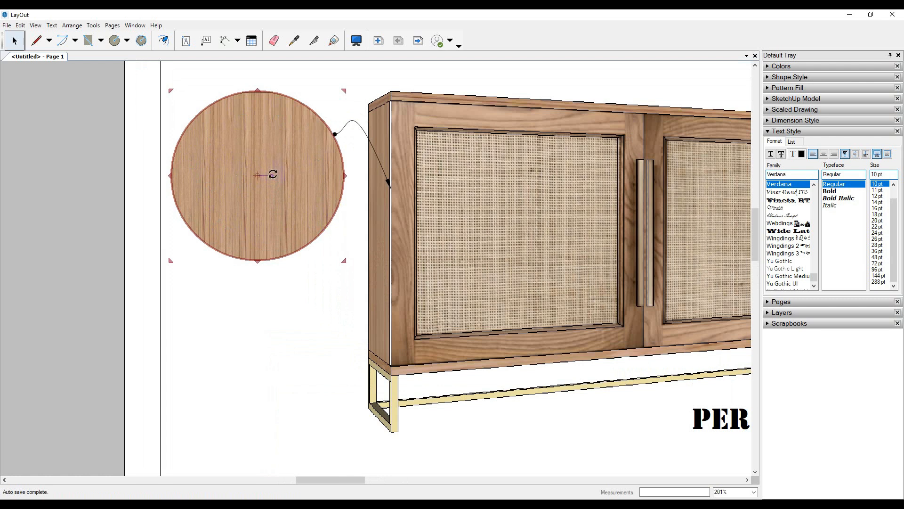
{"action": "scroll", "coordinate": [271, 169], "scroll_direction": "down", "scroll_amount": 1}
{"action": "left_click", "coordinate": [114, 206]}
{"action": "scroll", "coordinate": [179, 180], "scroll_direction": "down", "scroll_amount": 1}
{"action": "left_click", "coordinate": [246, 182]}
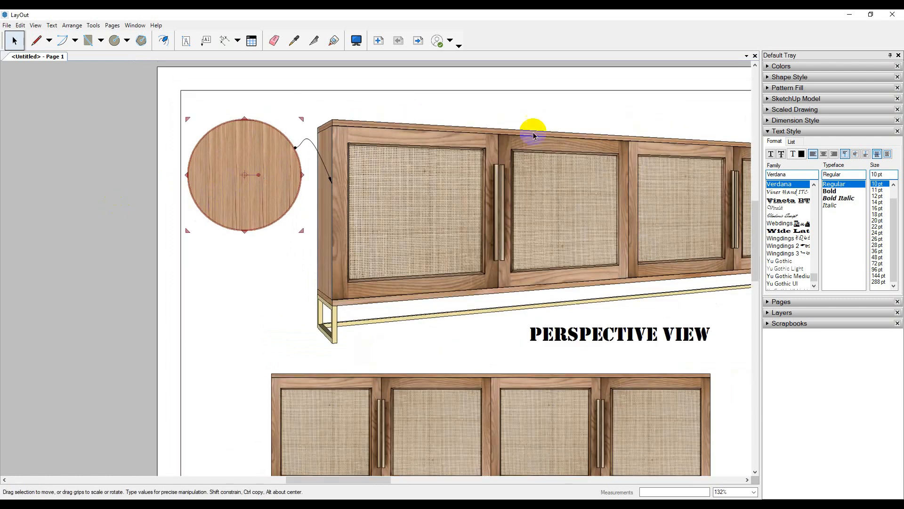
{"action": "left_click", "coordinate": [769, 99]}
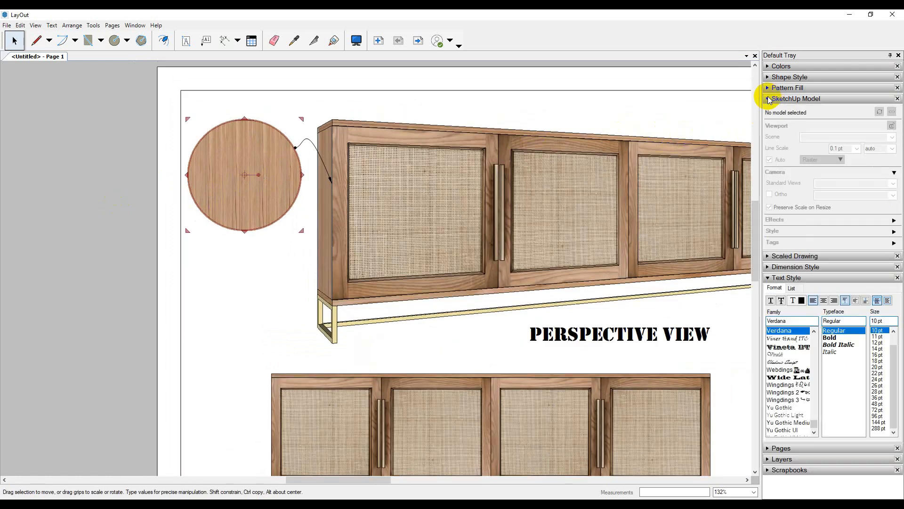
{"action": "left_click", "coordinate": [769, 99]}
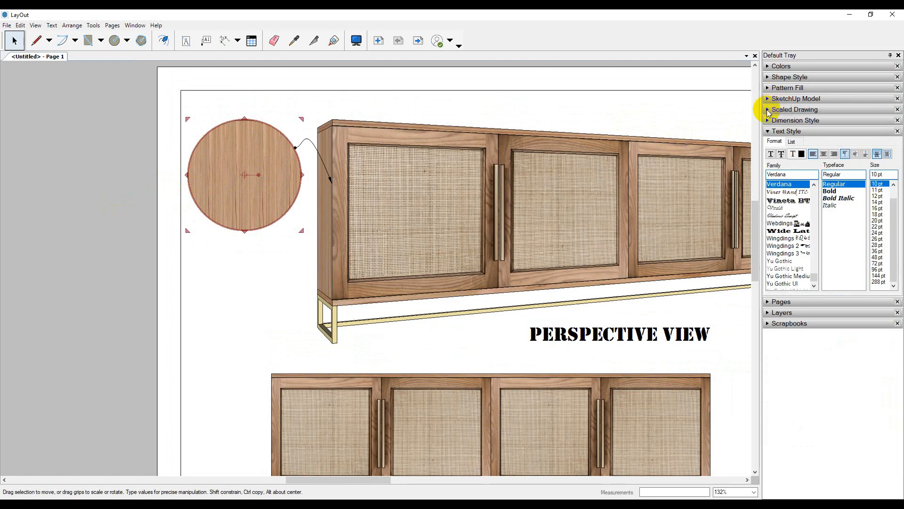
{"action": "left_click", "coordinate": [768, 77]}
{"action": "left_click", "coordinate": [896, 113]}
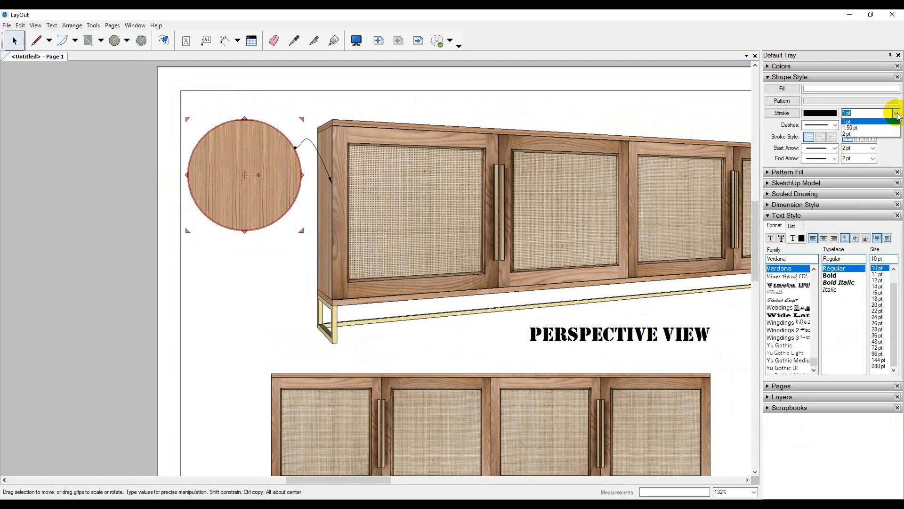
{"action": "left_click", "coordinate": [866, 160]}
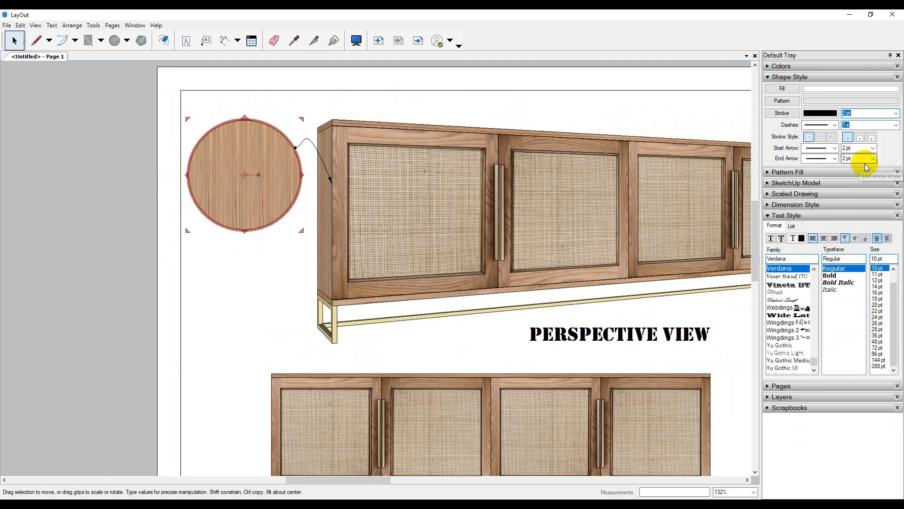
{"action": "left_click", "coordinate": [168, 245]}
Set the stroke width of the clipped circular wood image to 5 pt.
{"action": "left_click", "coordinate": [262, 204]}
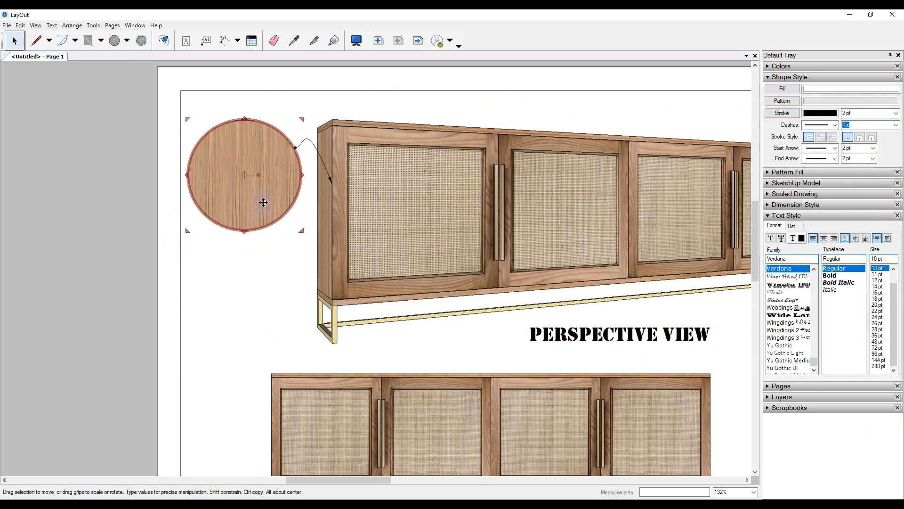
{"action": "scroll", "coordinate": [263, 202], "scroll_direction": "up", "scroll_amount": 3}
{"action": "left_click", "coordinate": [848, 113]}
{"action": "type", "text": "5"}
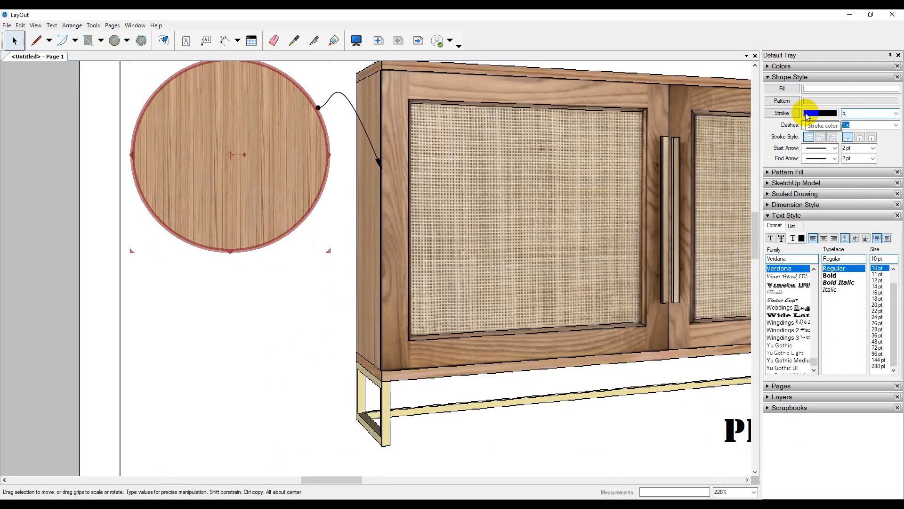
{"action": "key", "text": "Return"}
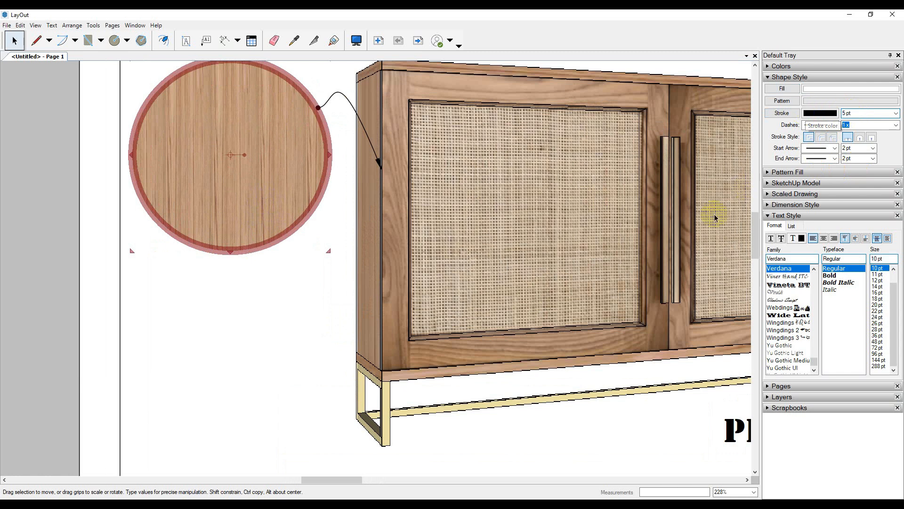
{"action": "left_click", "coordinate": [202, 275]}
{"action": "left_click", "coordinate": [257, 217]}
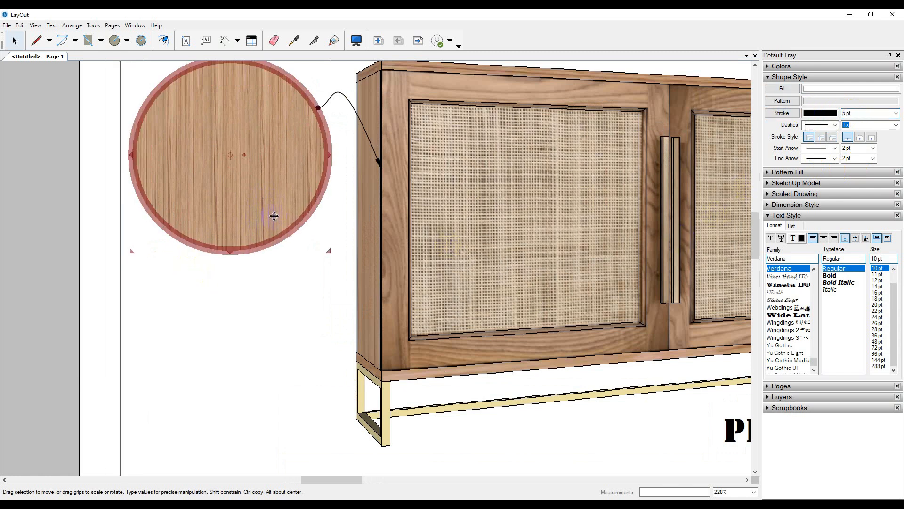
{"action": "left_click", "coordinate": [810, 138]}
{"action": "left_click", "coordinate": [226, 317]}
Examine the whole sheet with the circular wood callout beside the cabinet's perspective view.
{"action": "scroll", "coordinate": [349, 226], "scroll_direction": "down", "scroll_amount": 2}
{"action": "scroll", "coordinate": [346, 207], "scroll_direction": "down", "scroll_amount": 5}
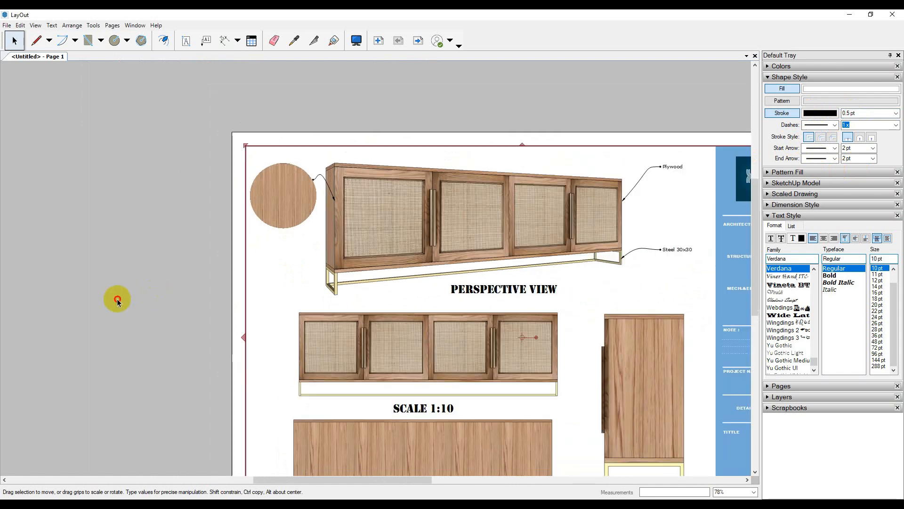
{"action": "middle_click_drag", "start_coordinate": [339, 250], "coordinate": [357, 221]}
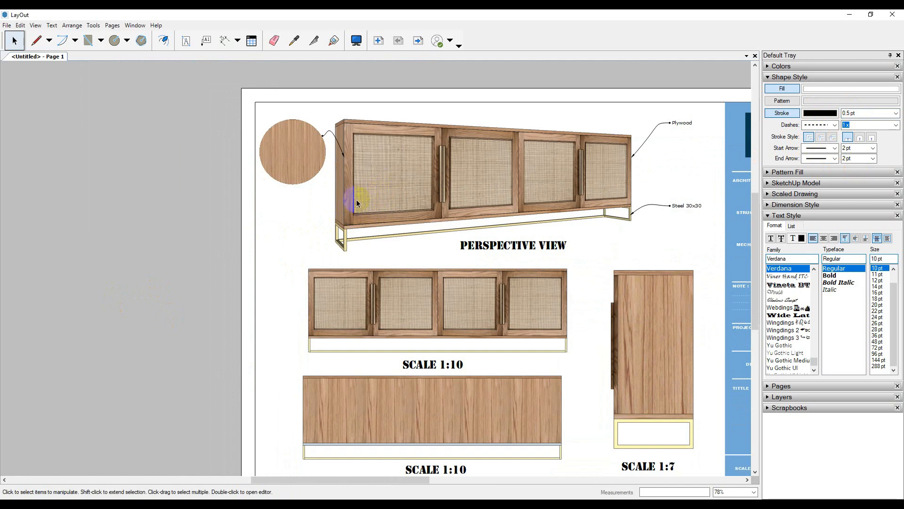
{"action": "scroll", "coordinate": [298, 197], "scroll_direction": "down", "scroll_amount": 3}
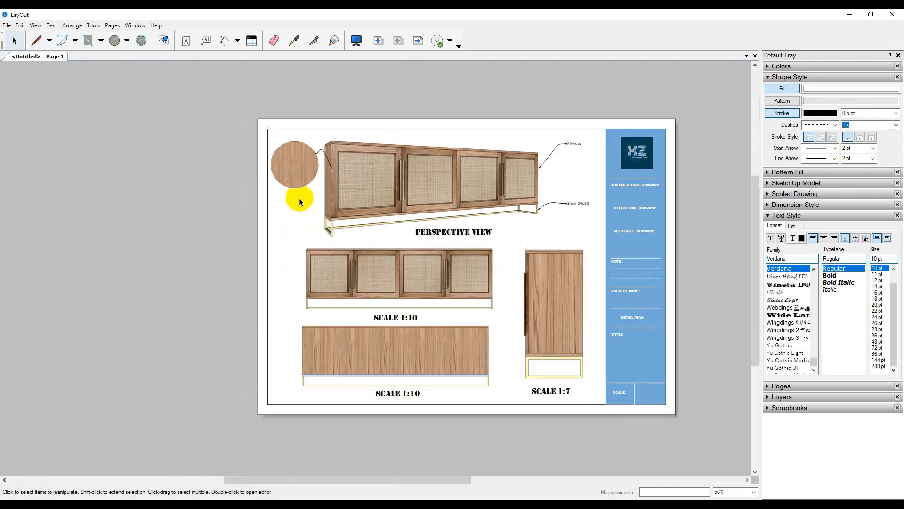
{"action": "scroll", "coordinate": [659, 251], "scroll_direction": "up", "scroll_amount": 2}
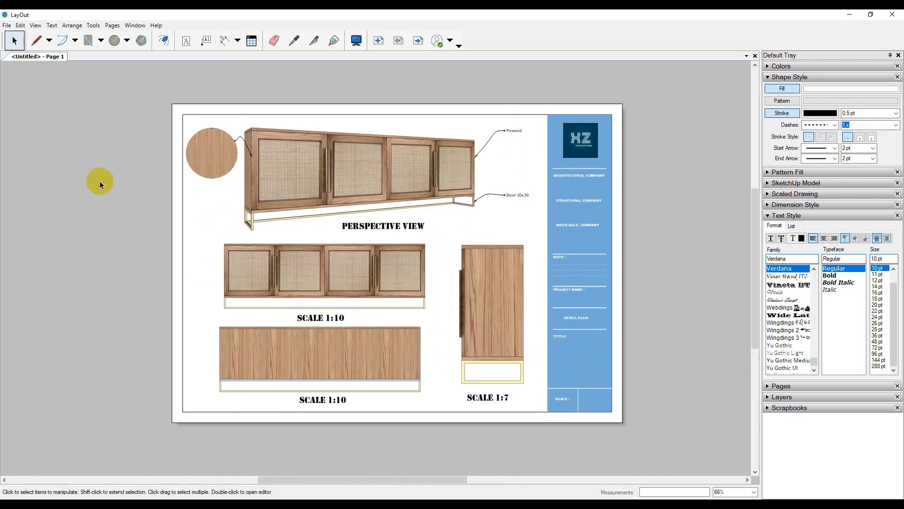
{"action": "scroll", "coordinate": [165, 173], "scroll_direction": "up", "scroll_amount": 2}
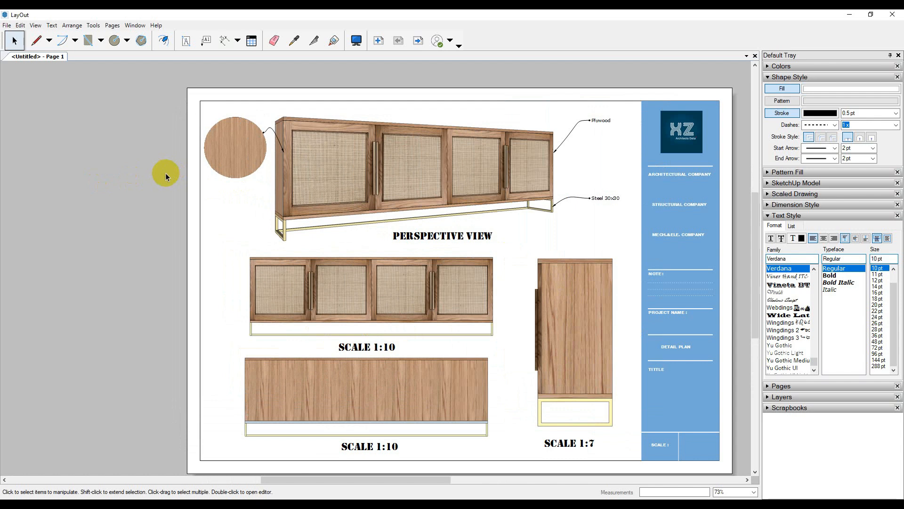